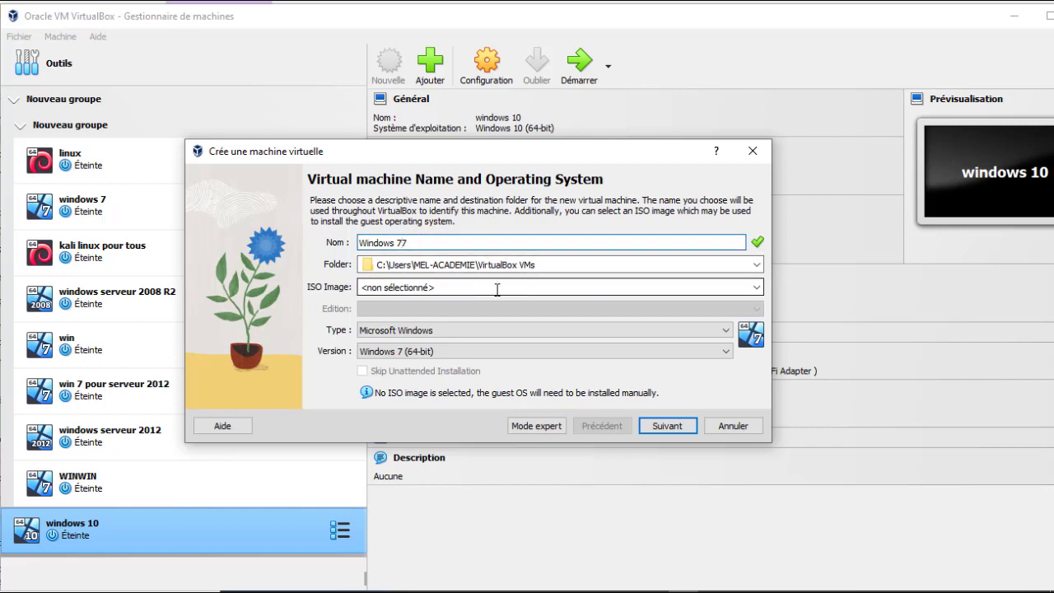
Step: Name the virtual machine Windows 77 and attach the Windows 7 et 7 N - SP1 - x64 - Français ISO image from drive G
text(7)
click(755, 287)
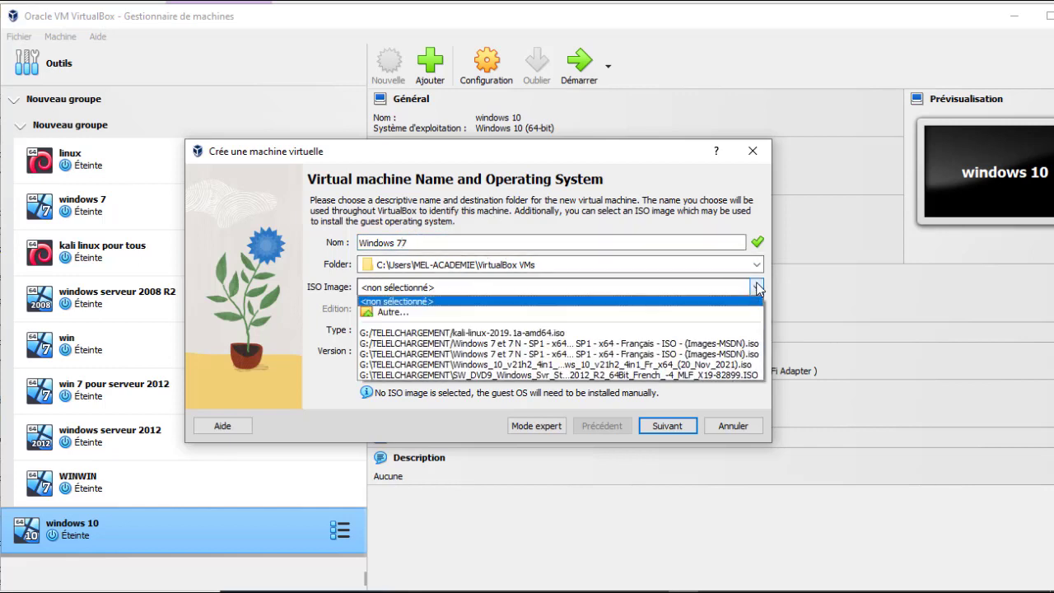
click(480, 313)
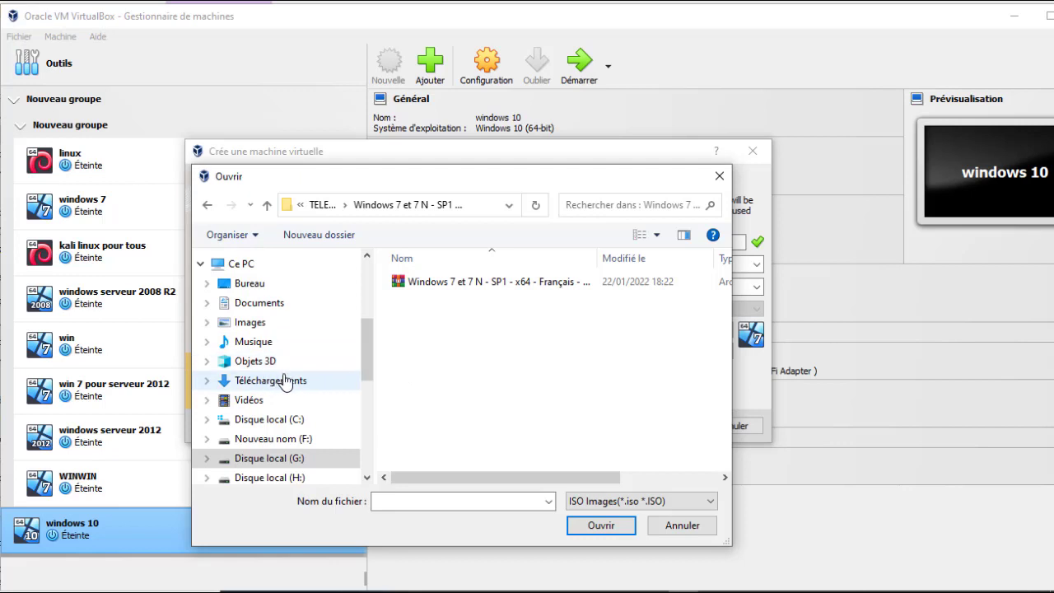
click(456, 286)
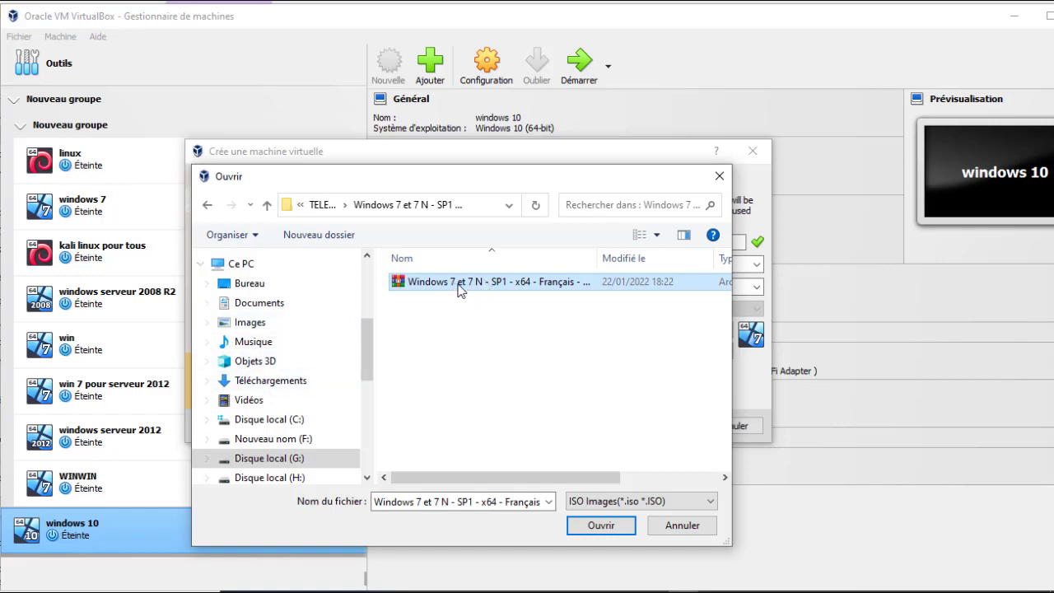
click(600, 525)
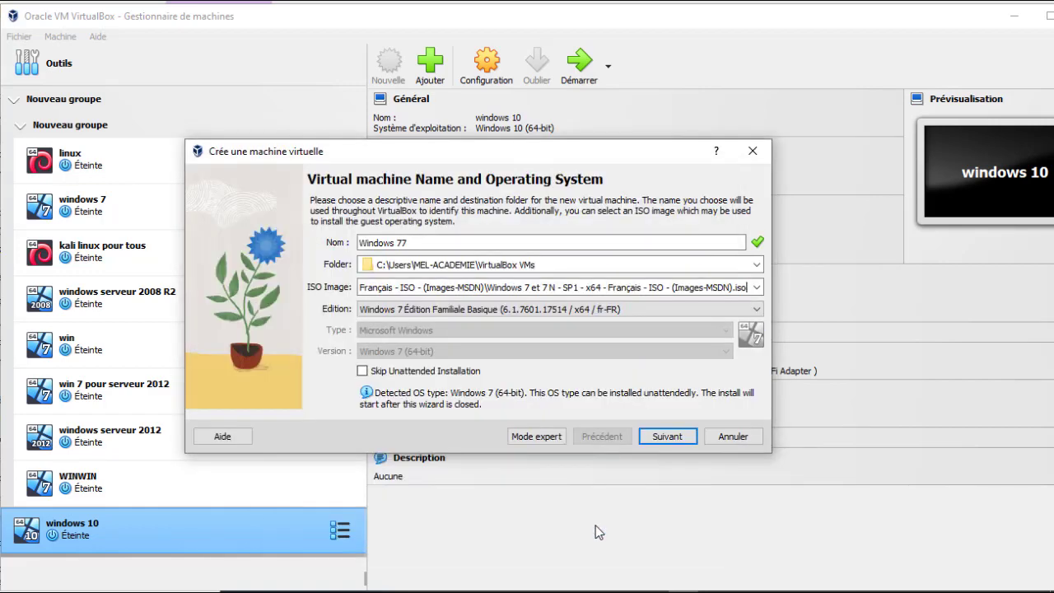
Step: Select the Windows 7 Entreprise edition, enable Skip Unattended Installation and continue to the hardware settings
click(428, 371)
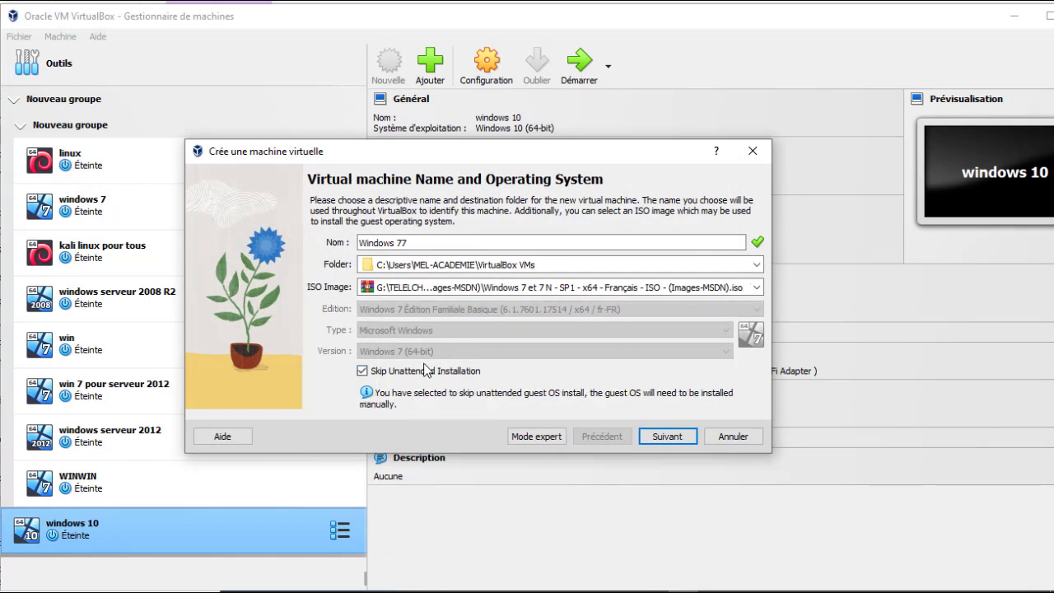
click(426, 371)
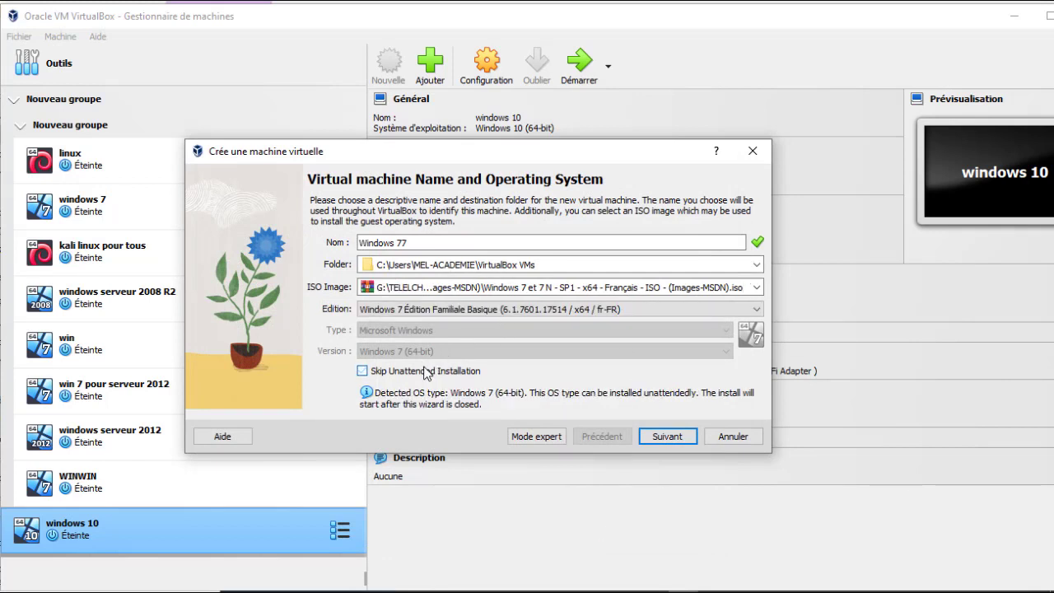
click(454, 310)
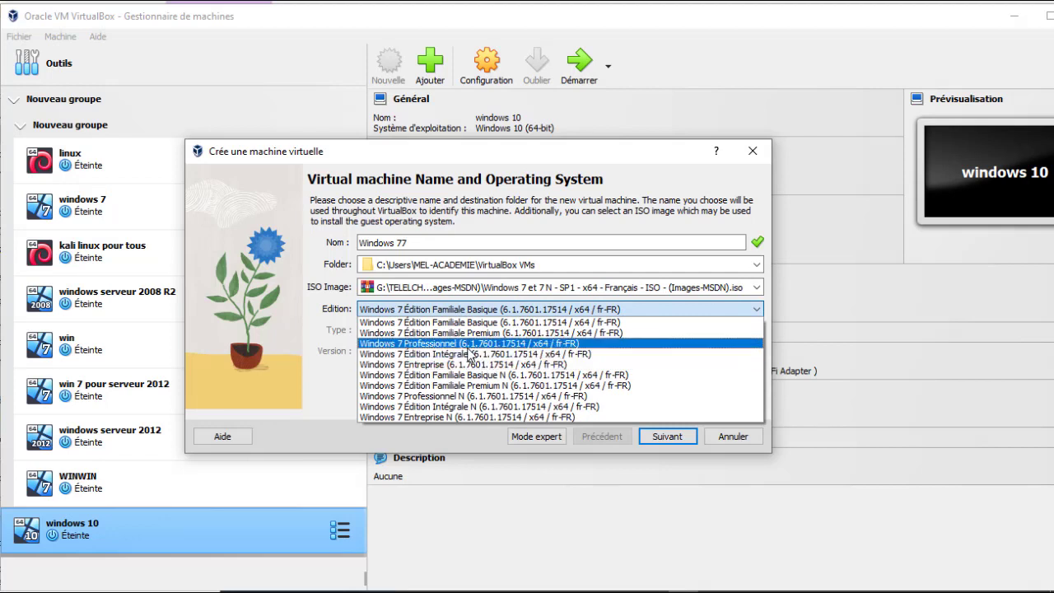
click(454, 365)
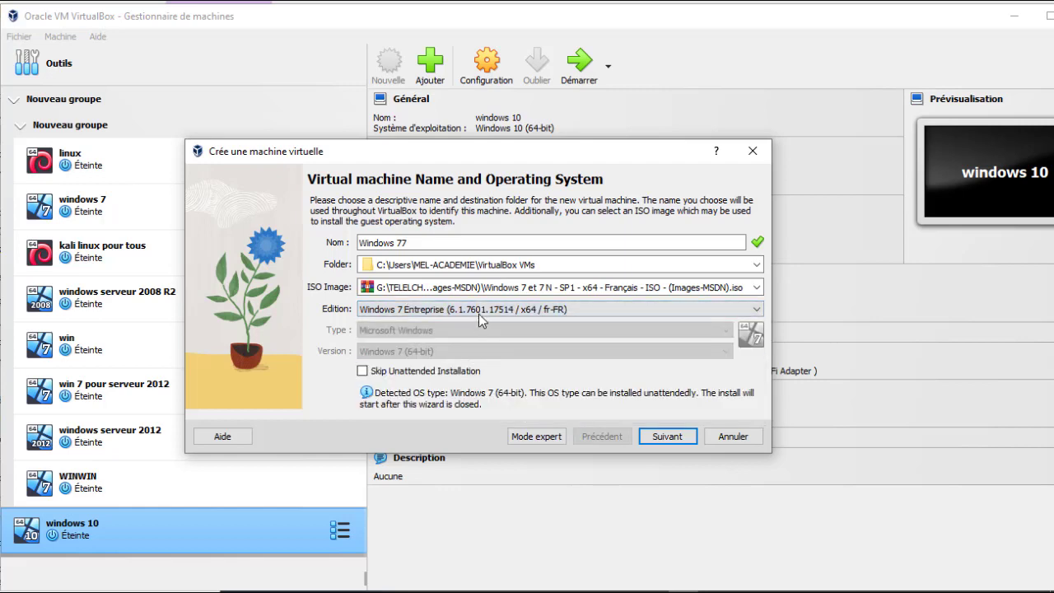
click(410, 370)
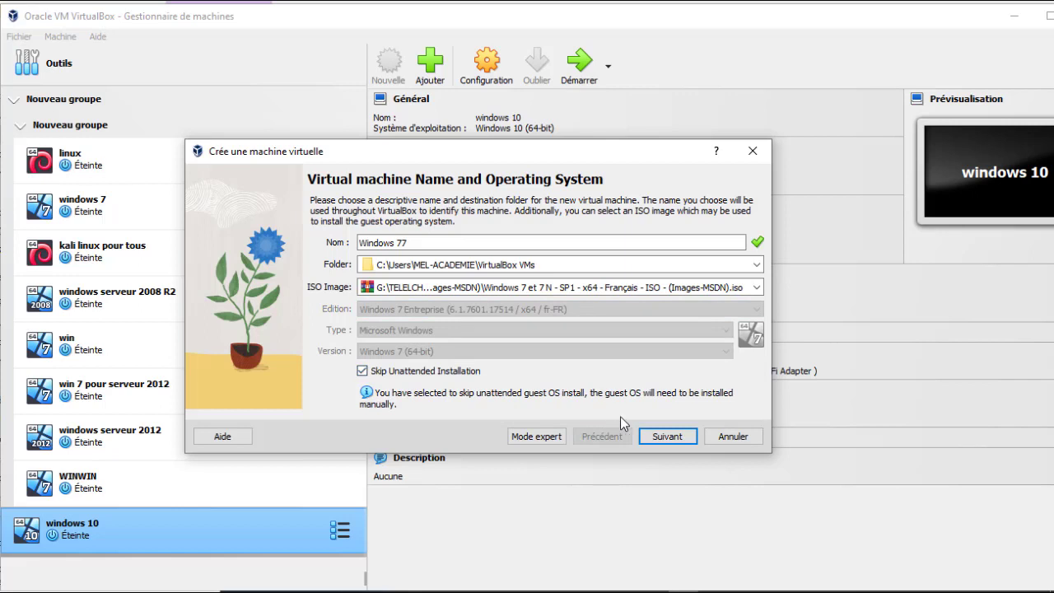
click(663, 437)
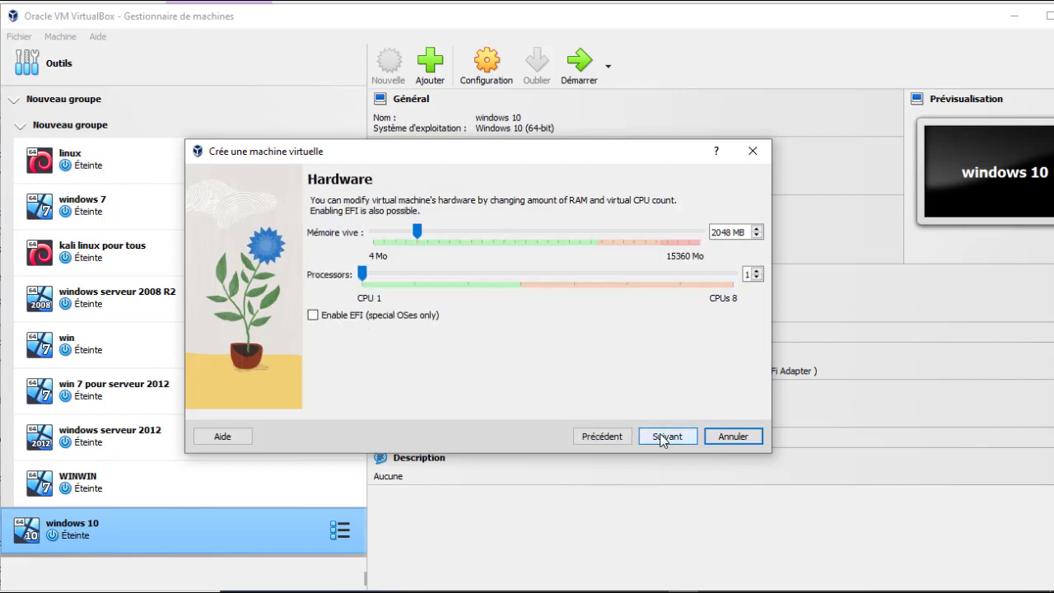
Step: Set the memory to 7168 MB and create the virtual machine with the default processor and disk settings
drag(419, 232, 528, 219)
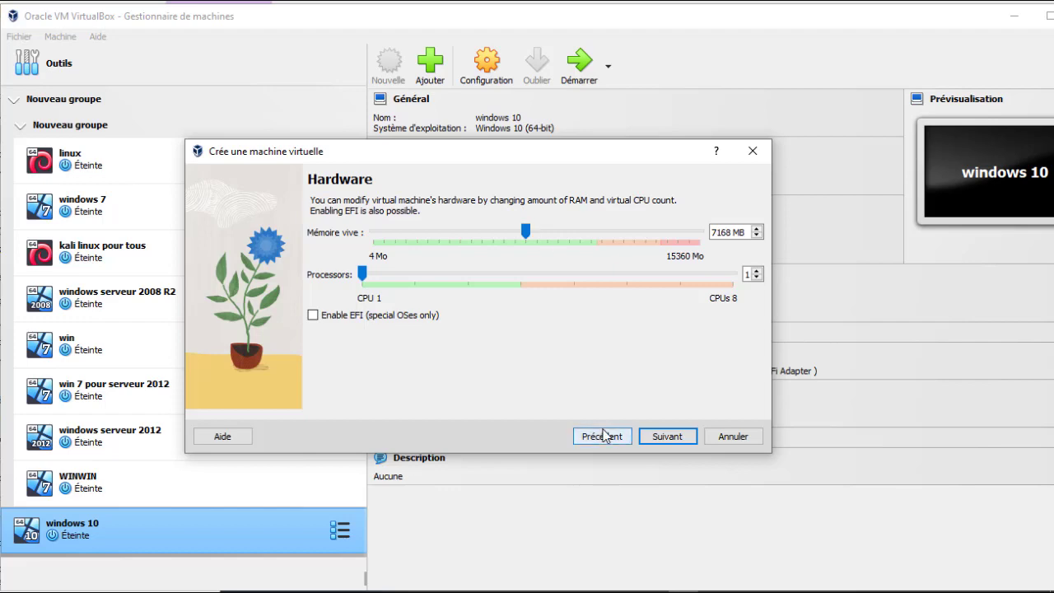
click(659, 436)
click(659, 437)
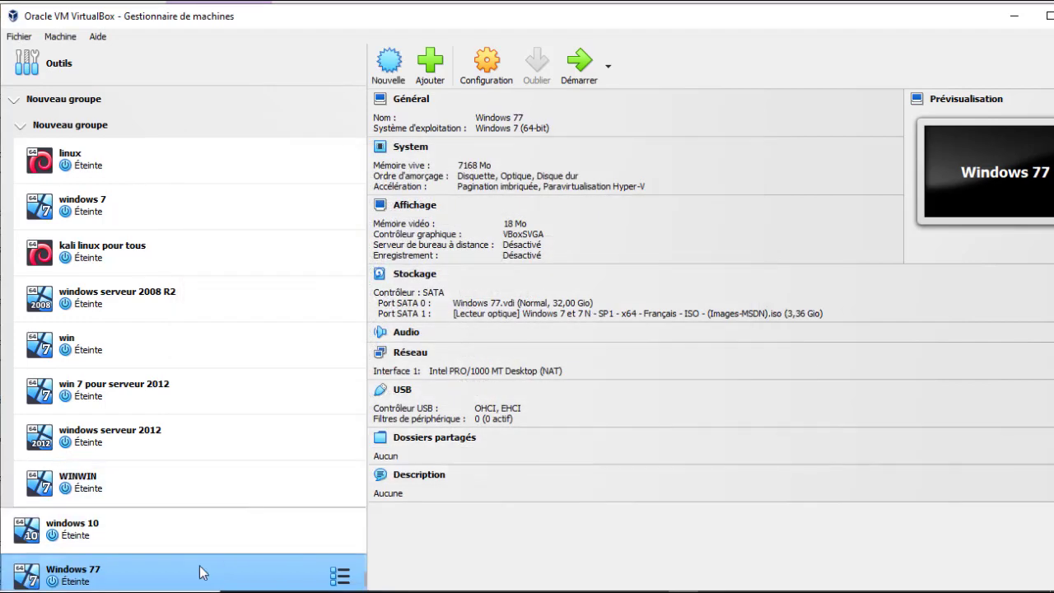
Step: Start the Windows 77 virtual machine, dismiss all its notifications and reposition its window
click(574, 70)
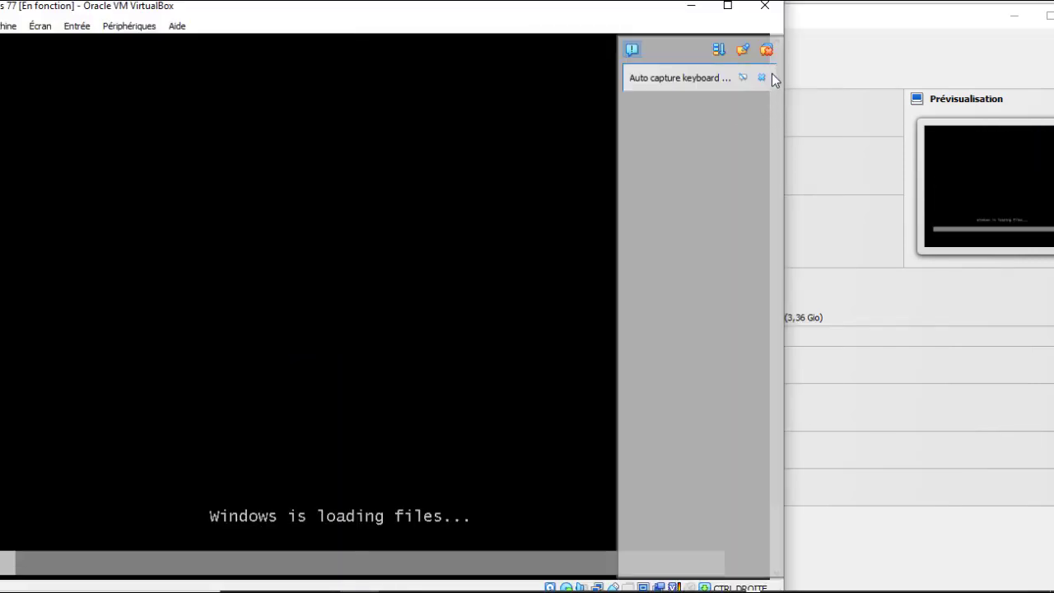
click(768, 52)
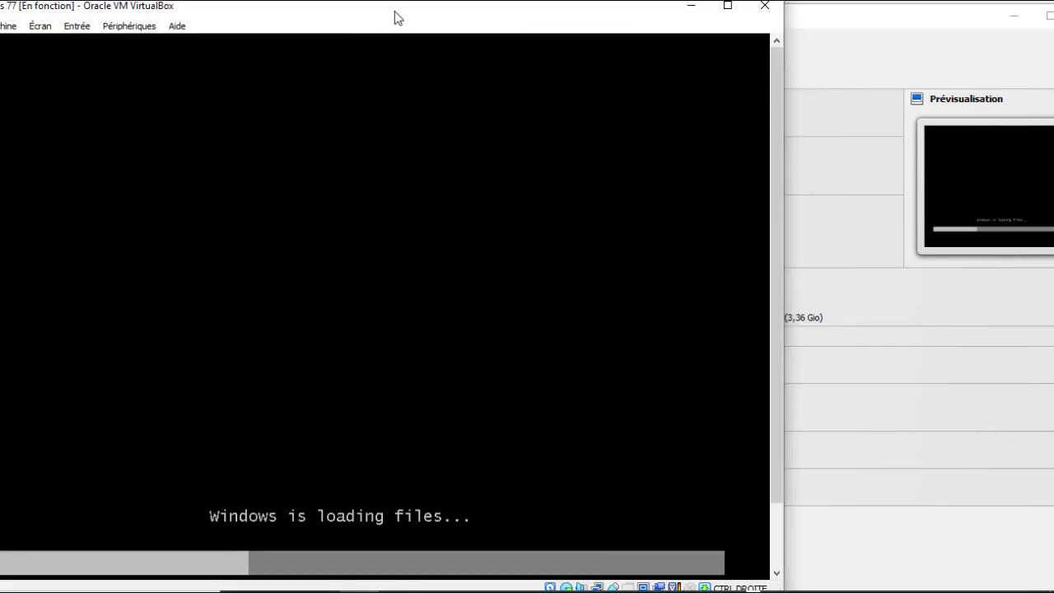
drag(393, 16, 557, 25)
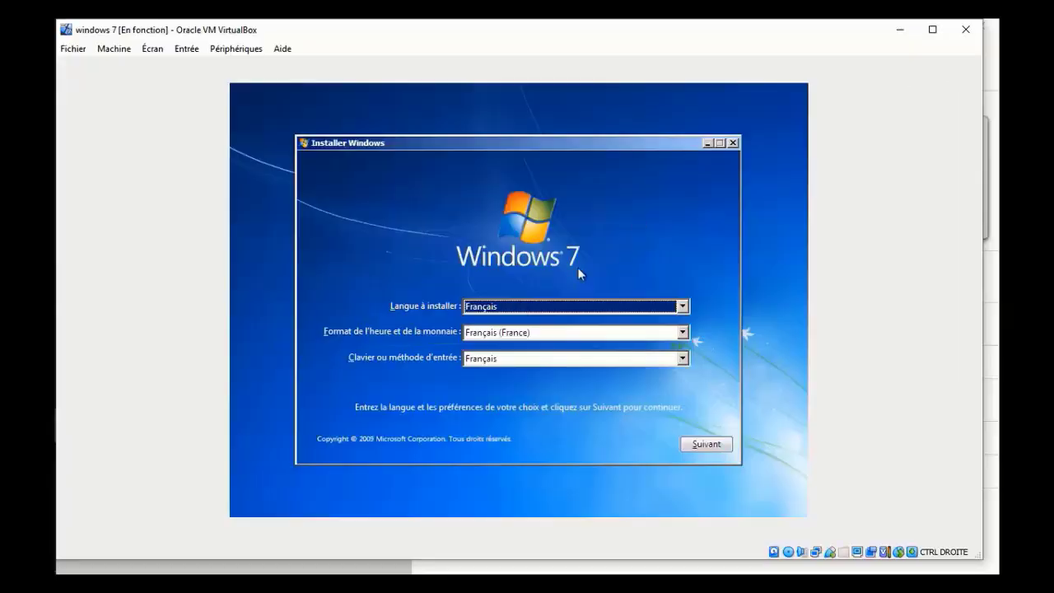
Step: Start the Windows installation with the default French language settings and choose the Windows 7 Professionnel edition
click(689, 445)
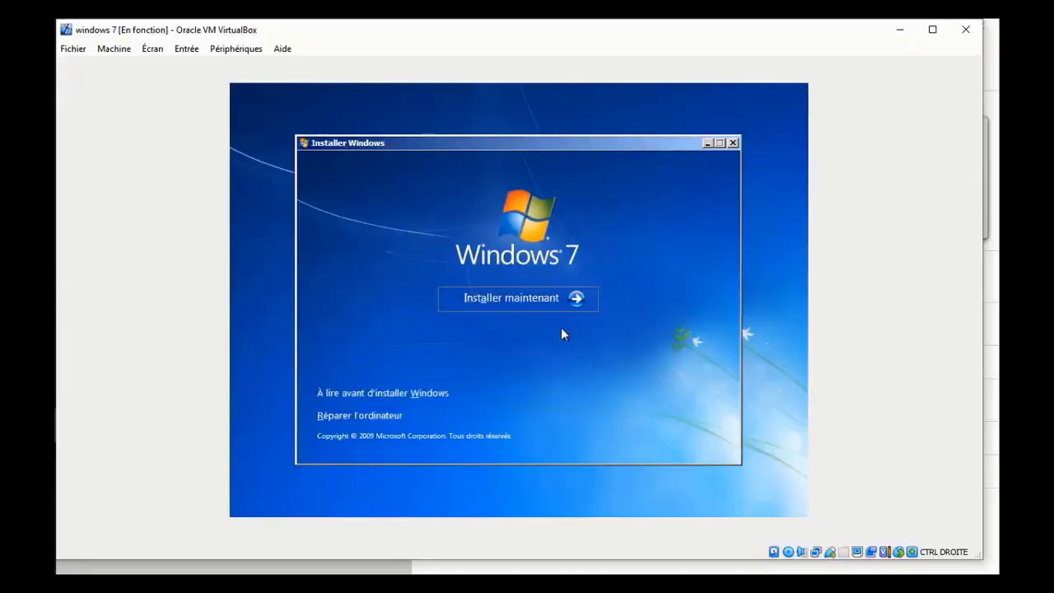
click(526, 301)
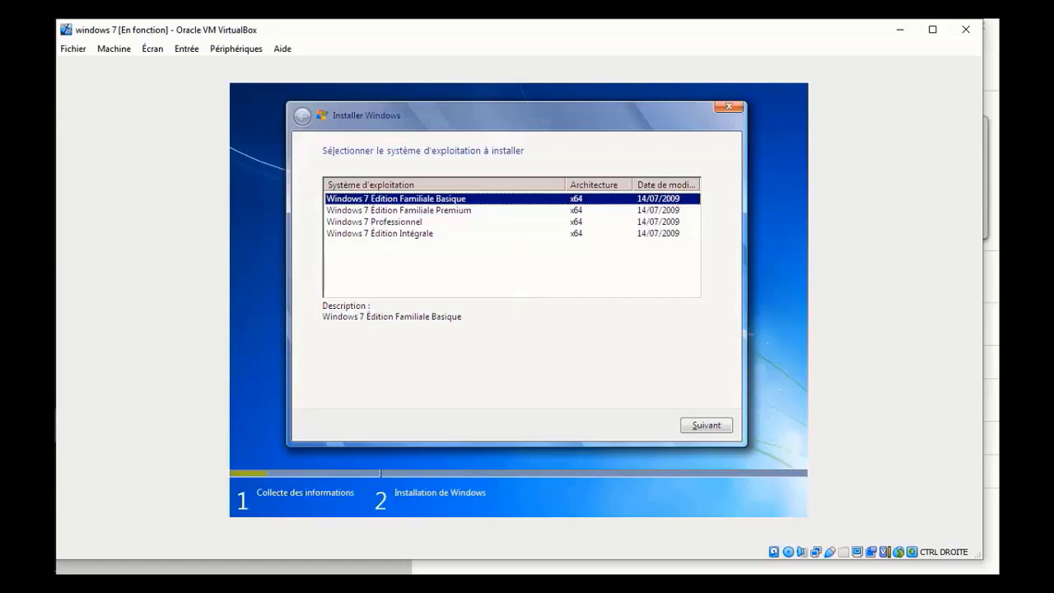
click(412, 223)
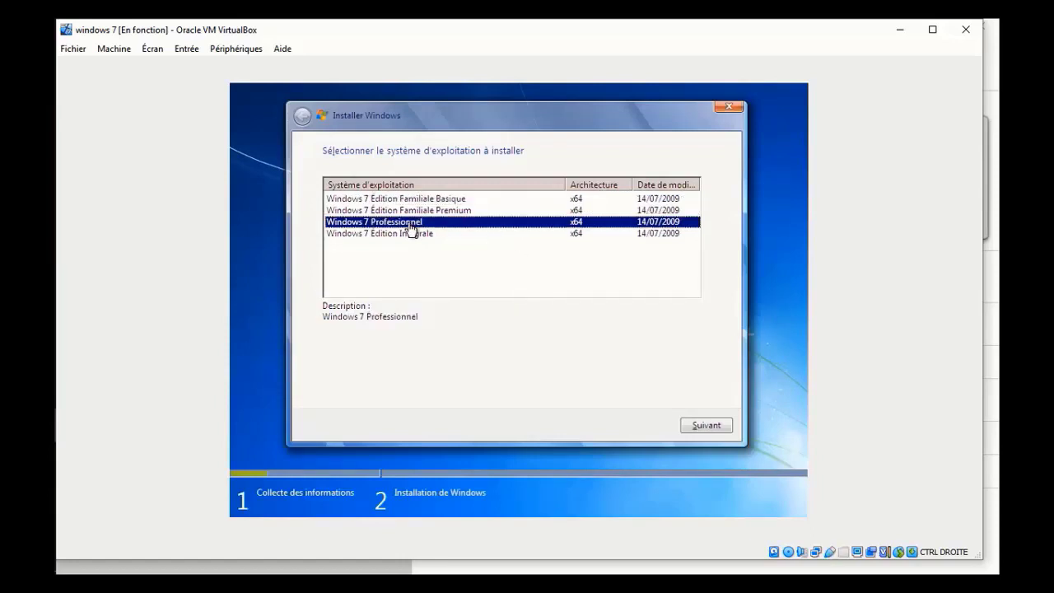
click(707, 426)
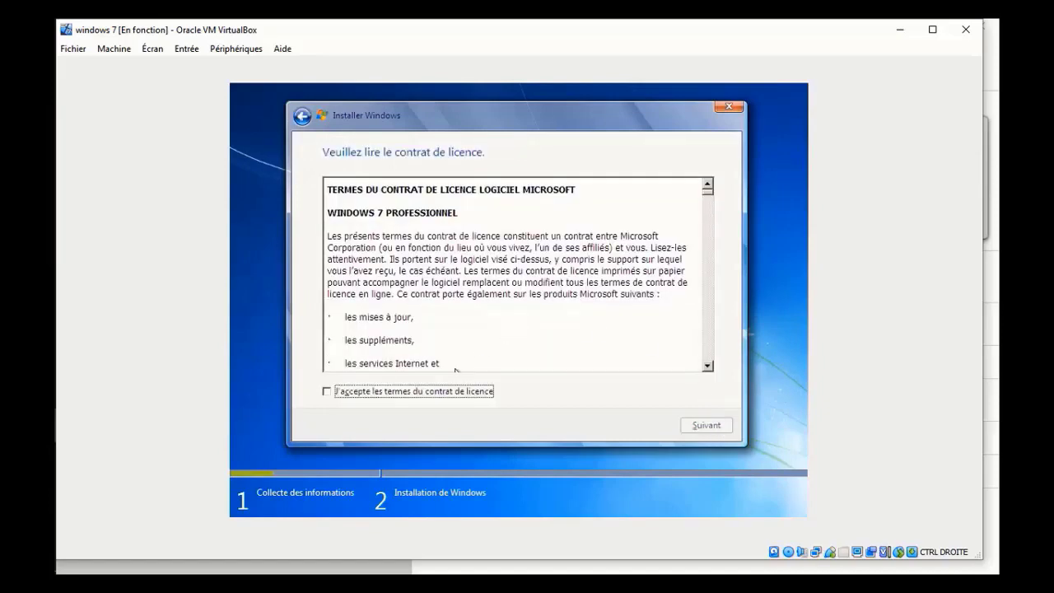
Step: Accept the licence terms and run a custom installation on the unallocated space of disk 0
click(433, 399)
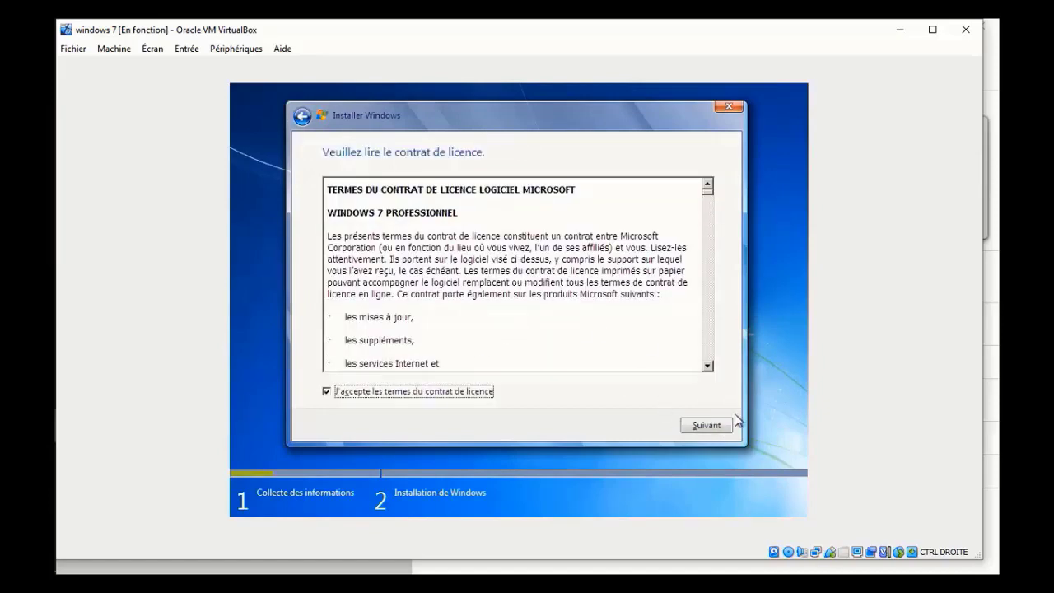
click(707, 426)
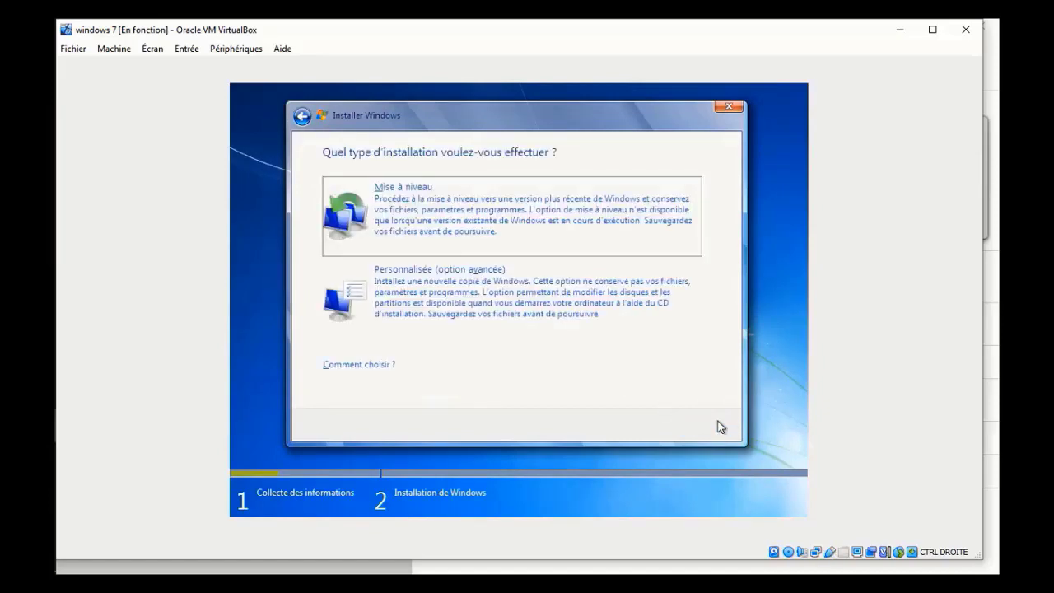
click(459, 312)
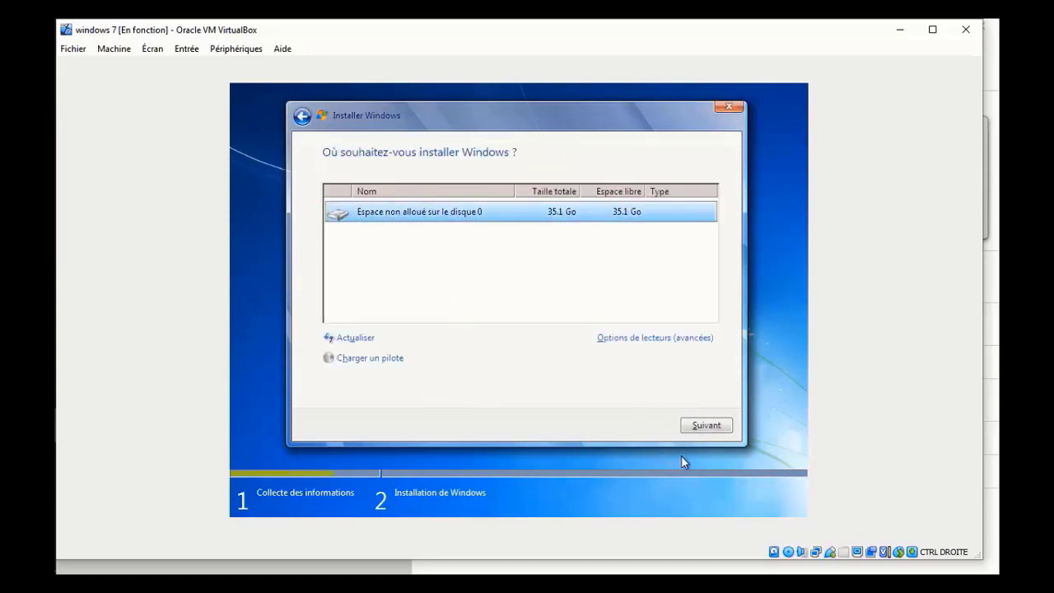
click(706, 427)
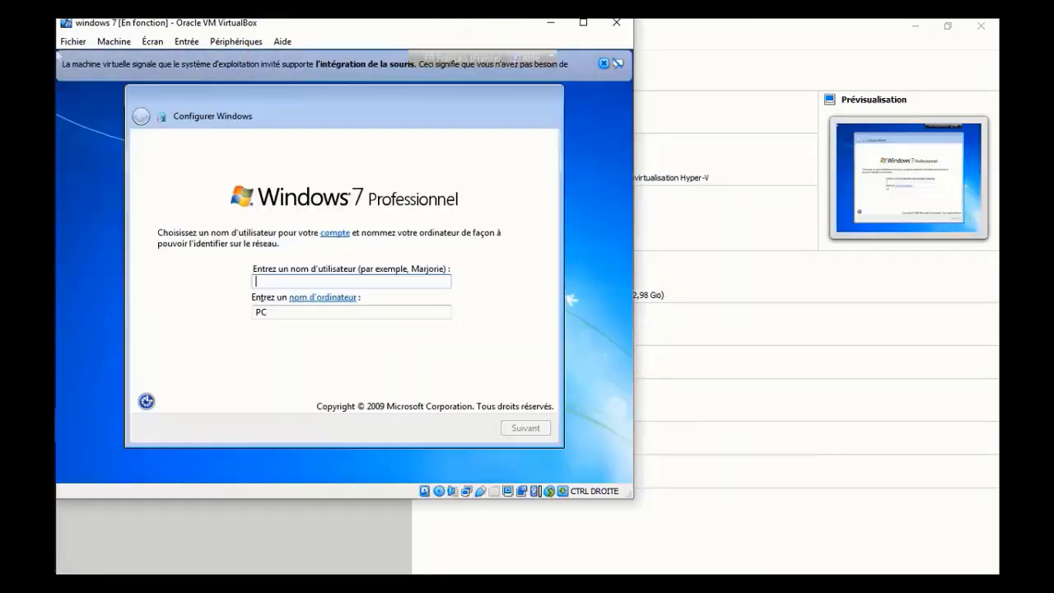
Step: Set the Windows user name to "cible win7", keep the suggested computer name and continue
text(cib)
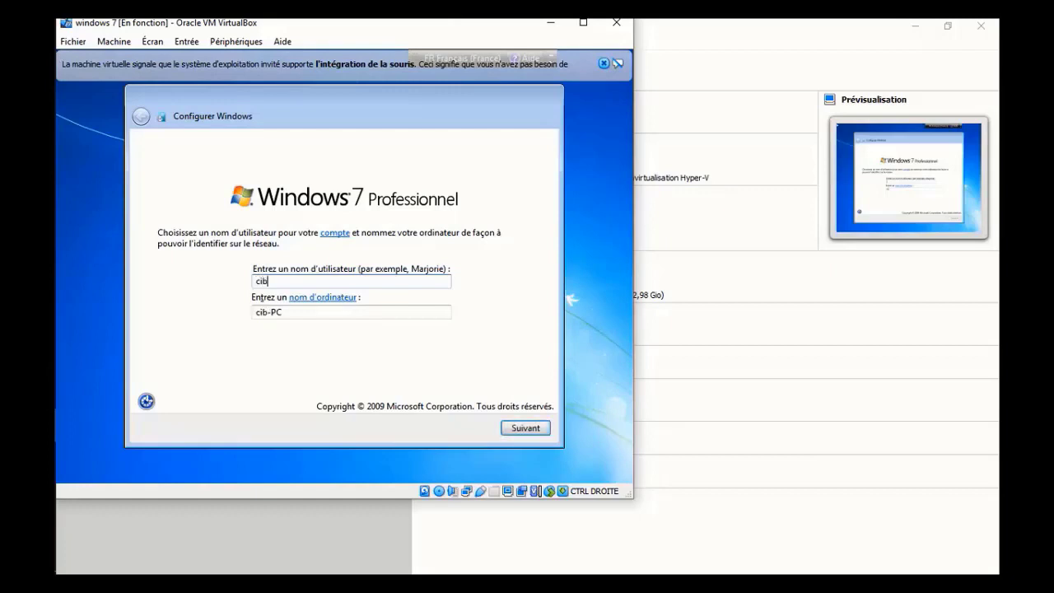
text(le win)
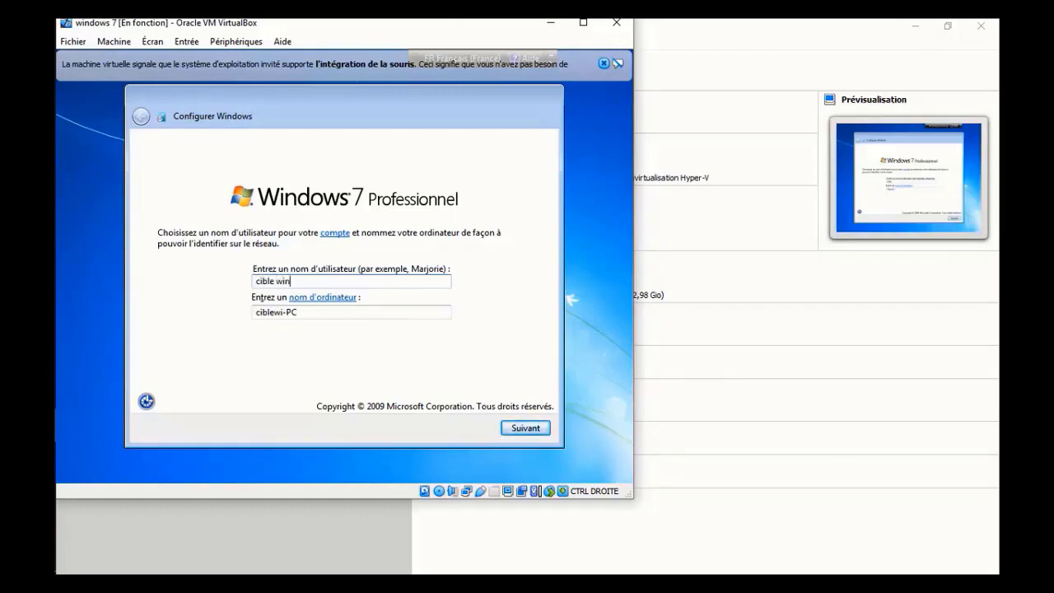
text(7)
click(525, 429)
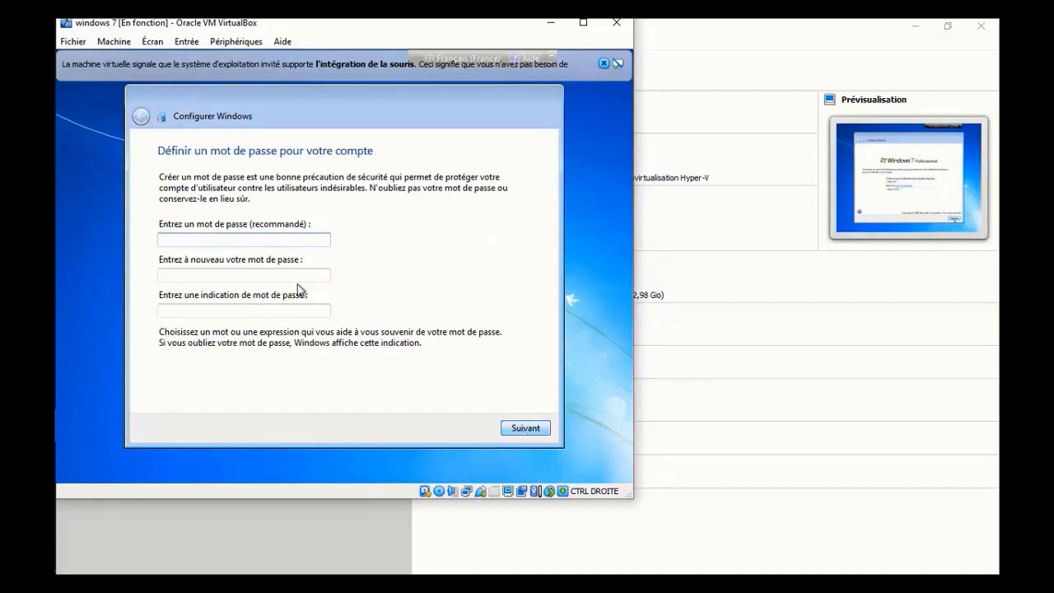
Step: Enter and confirm the account password, add a password hint and continue
text(*****)
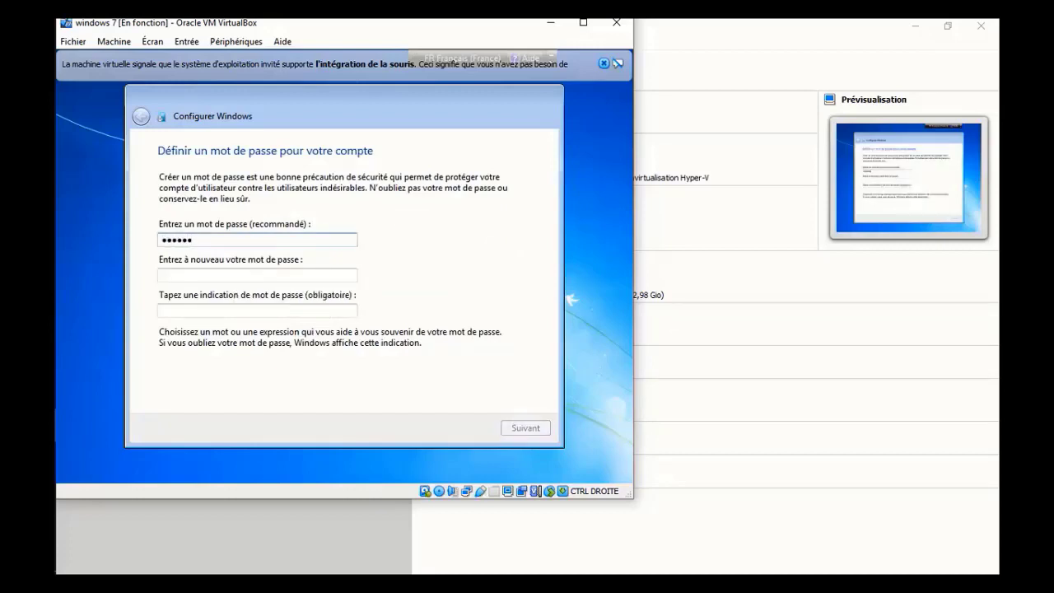
click(225, 275)
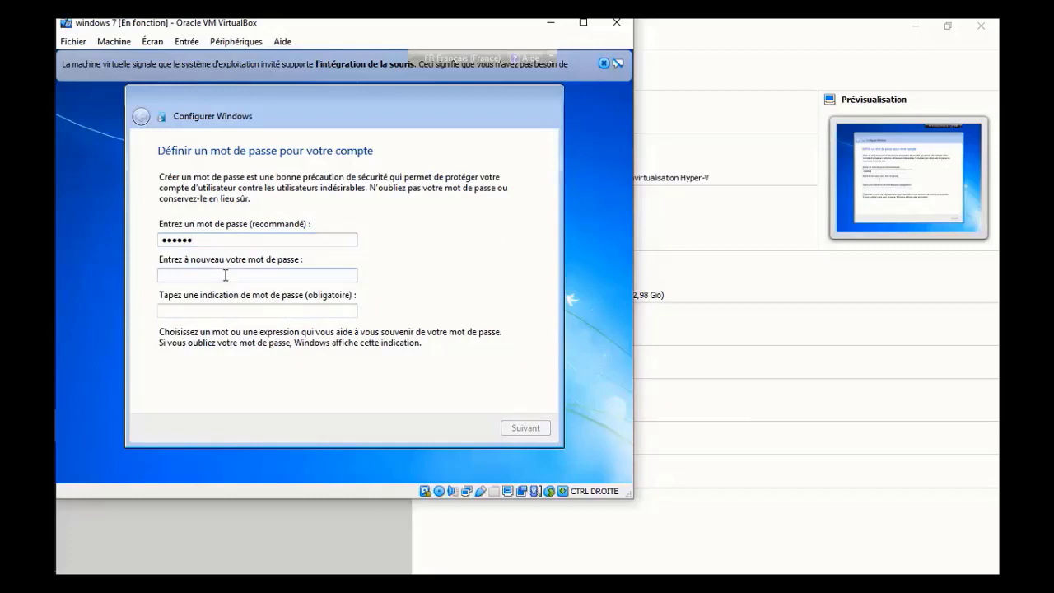
text(******)
click(217, 310)
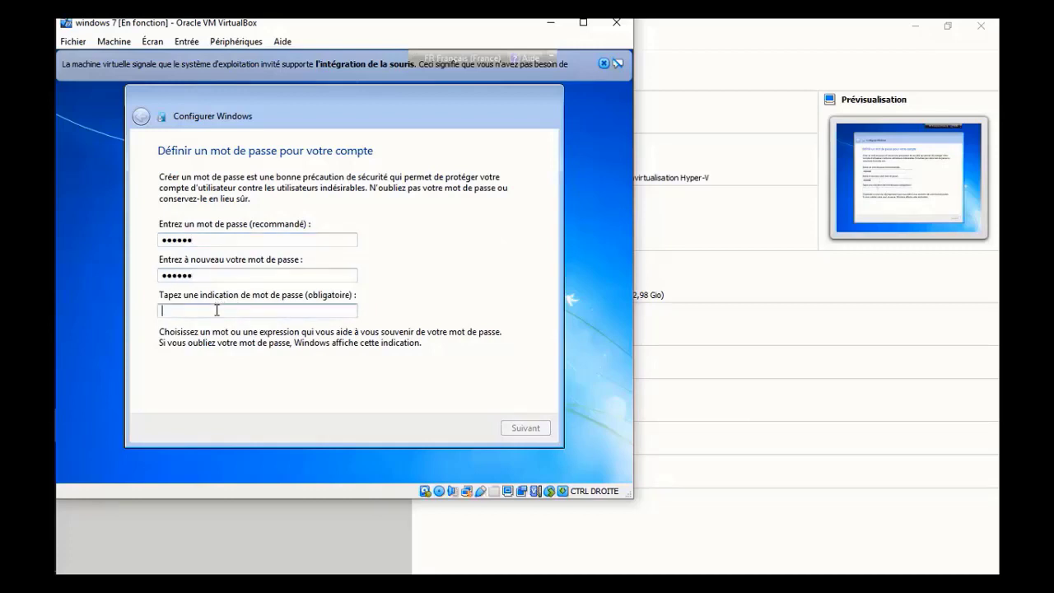
text(aze)
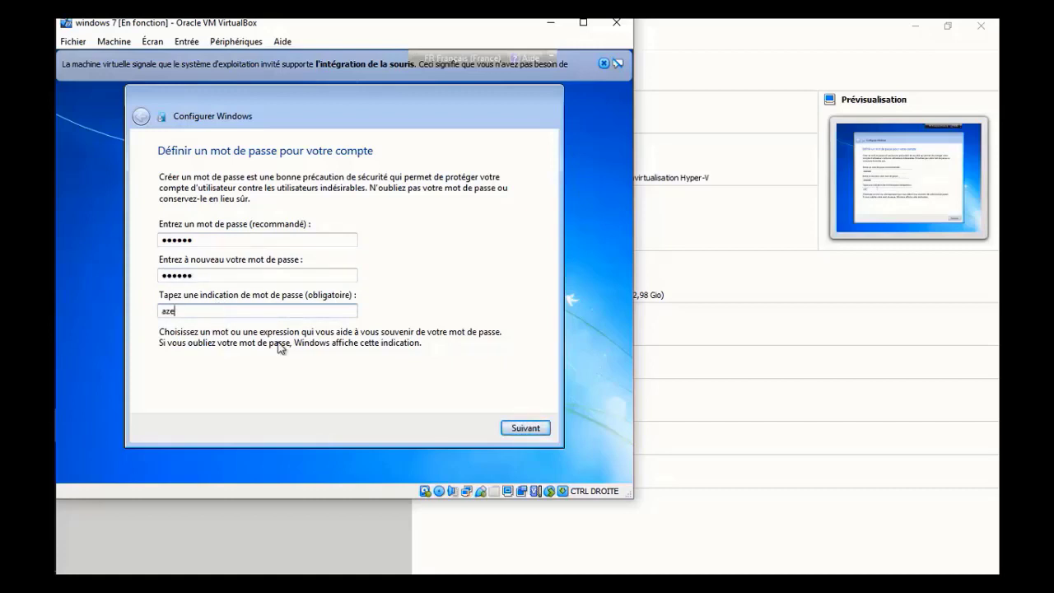
click(526, 428)
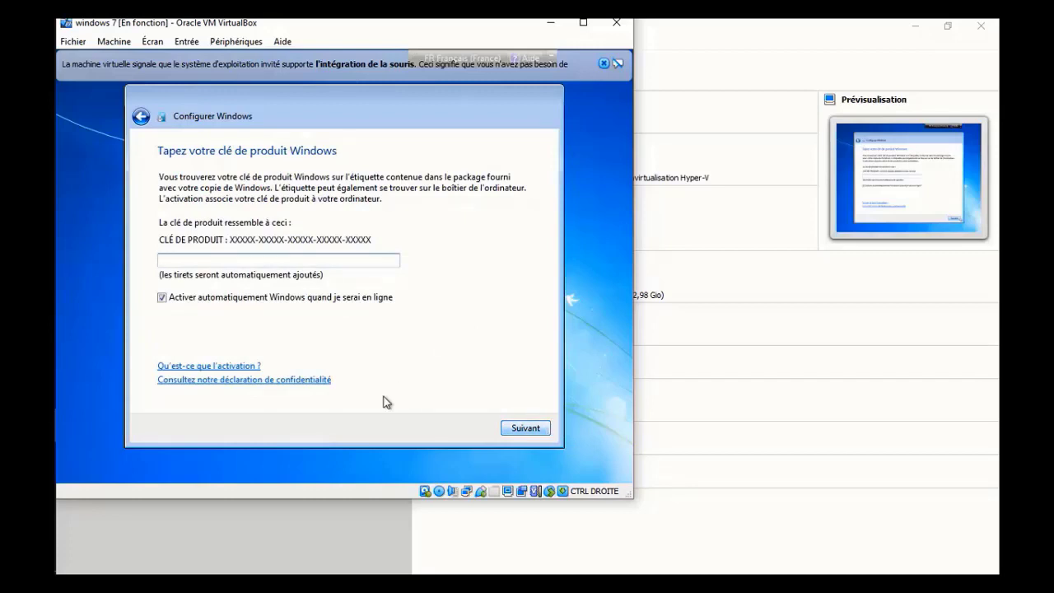
Step: Complete the Windows setup without a product key, using important updates only, the default time settings and the public network location
click(513, 430)
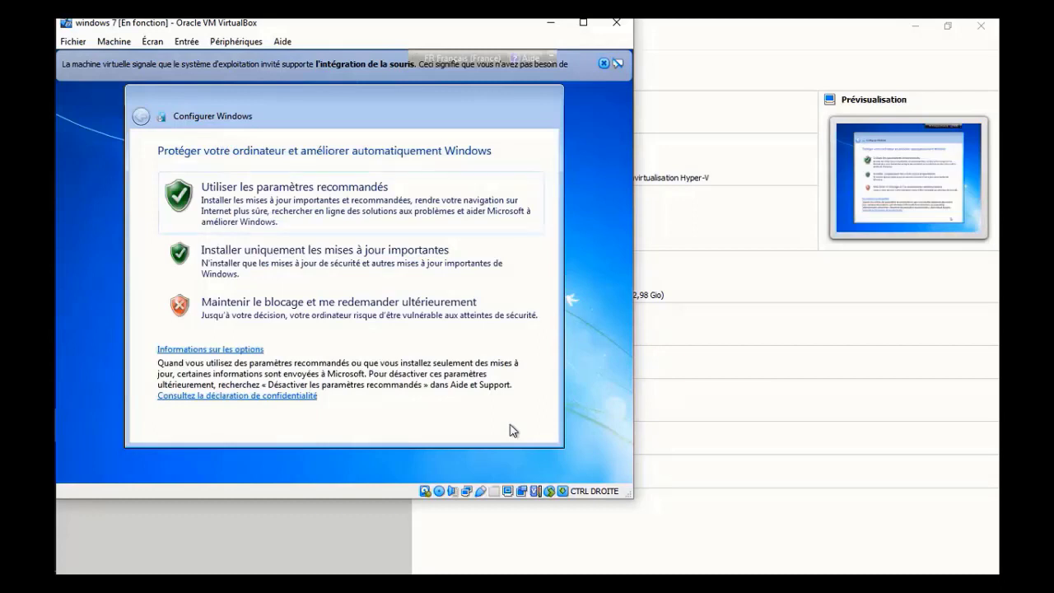
click(338, 279)
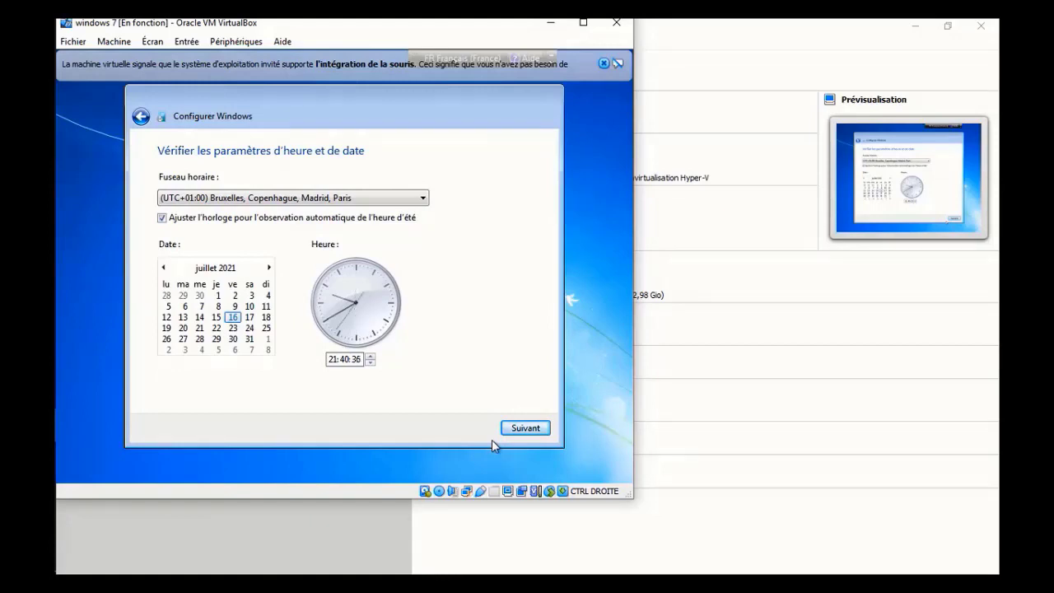
click(511, 434)
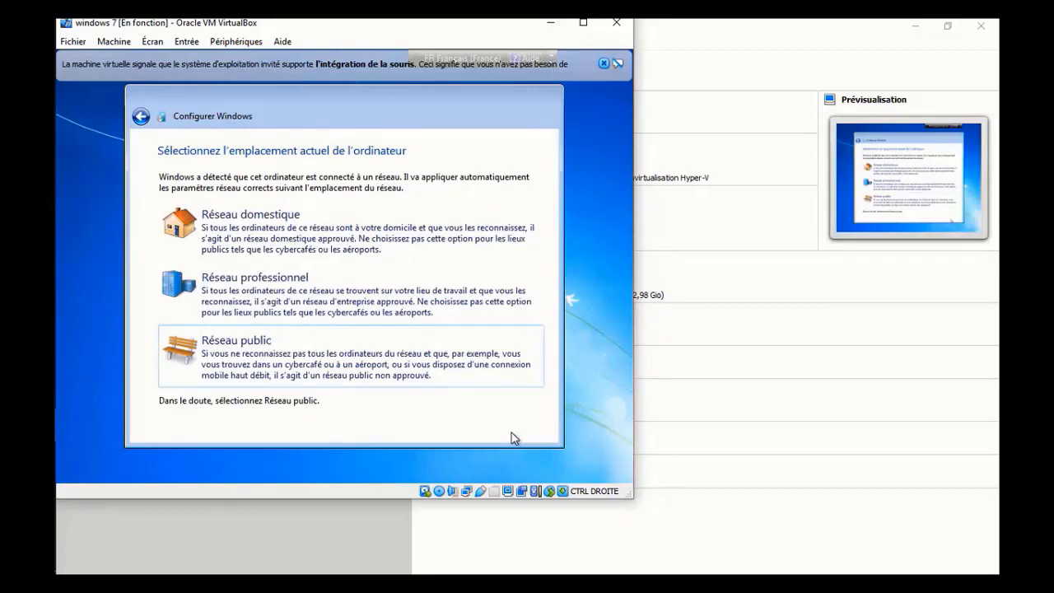
click(319, 377)
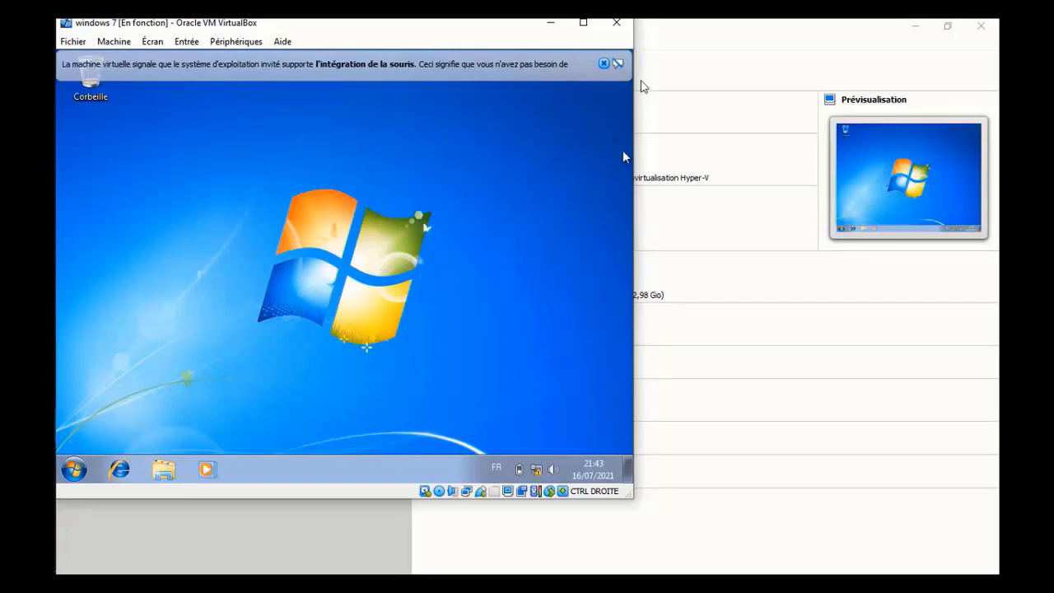
Step: Open the closing options of the running Windows 7 virtual machine
click(616, 27)
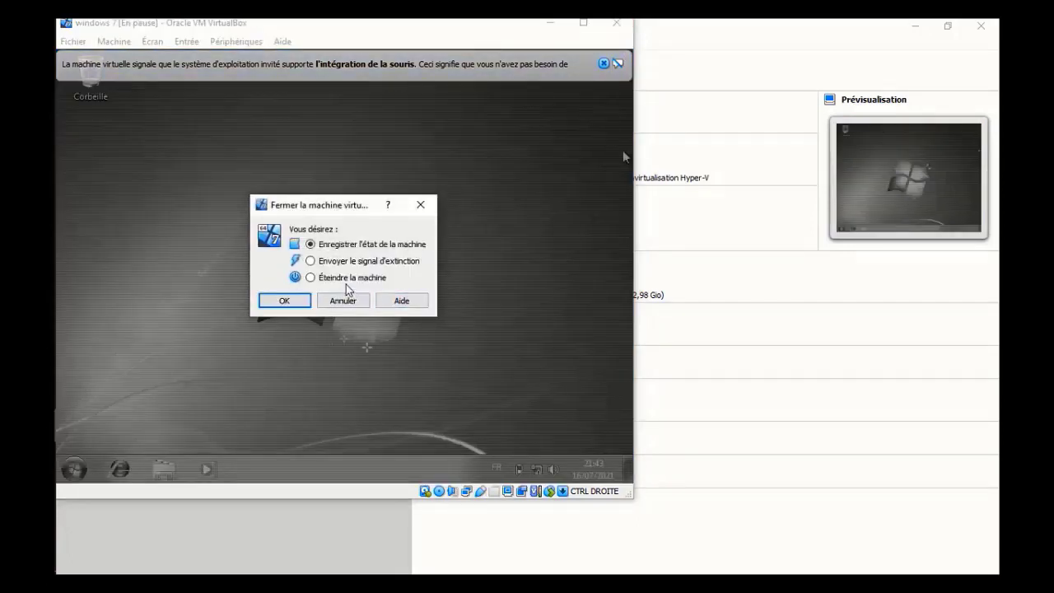